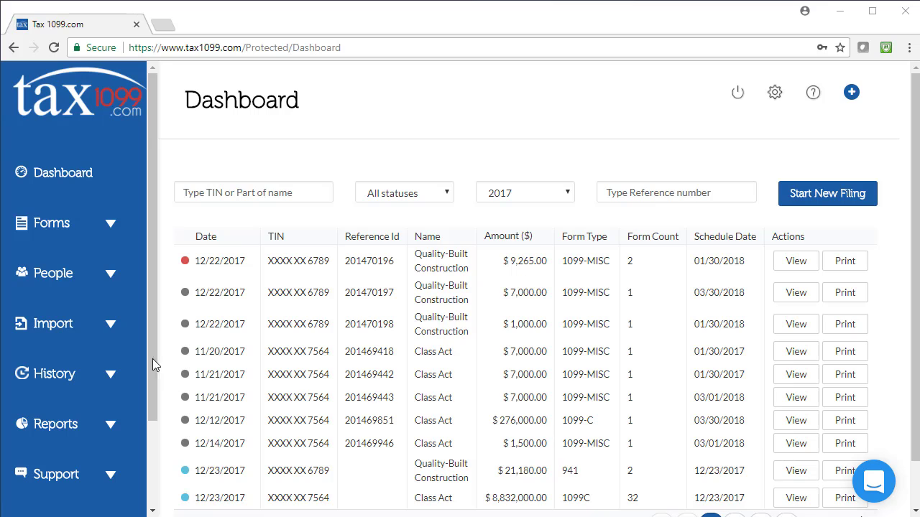
Start a new filing and open a blank 1099-MISC form for tax year 2017
left_click(109, 325)
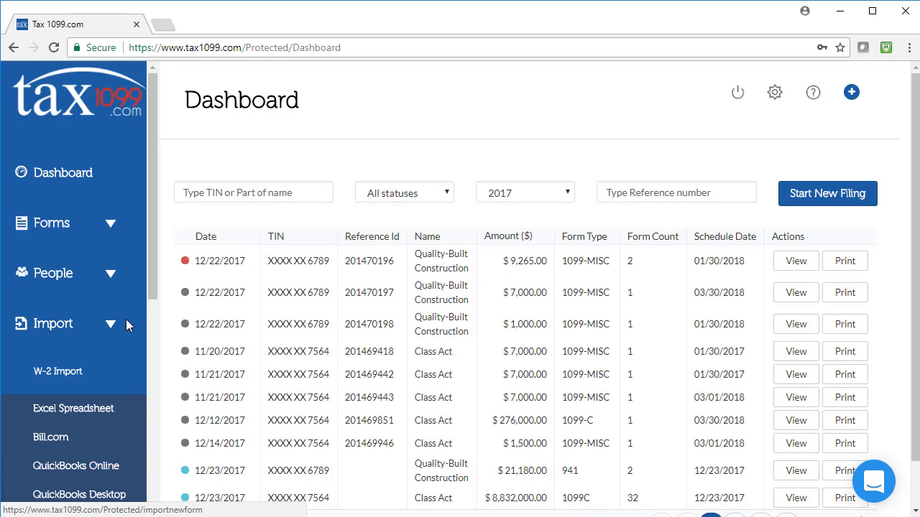
left_click(109, 225)
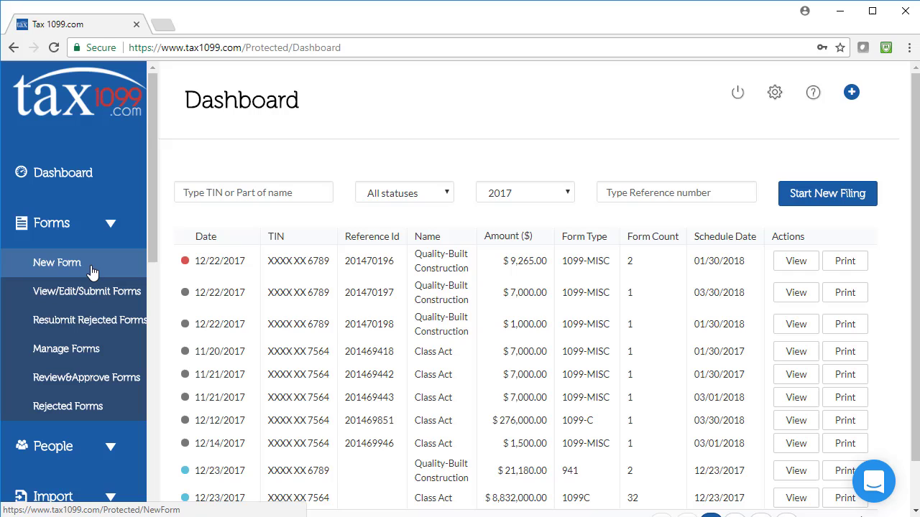
left_click(816, 195)
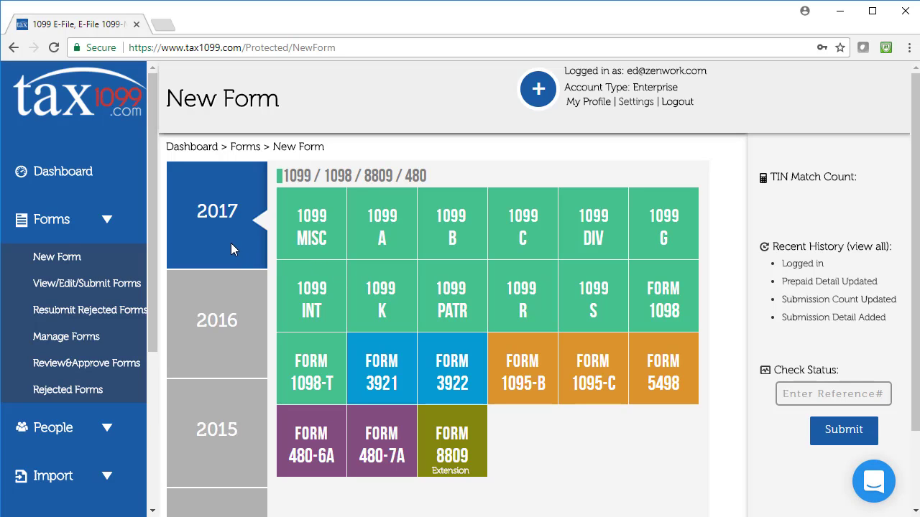
left_click(219, 323)
left_click(210, 392)
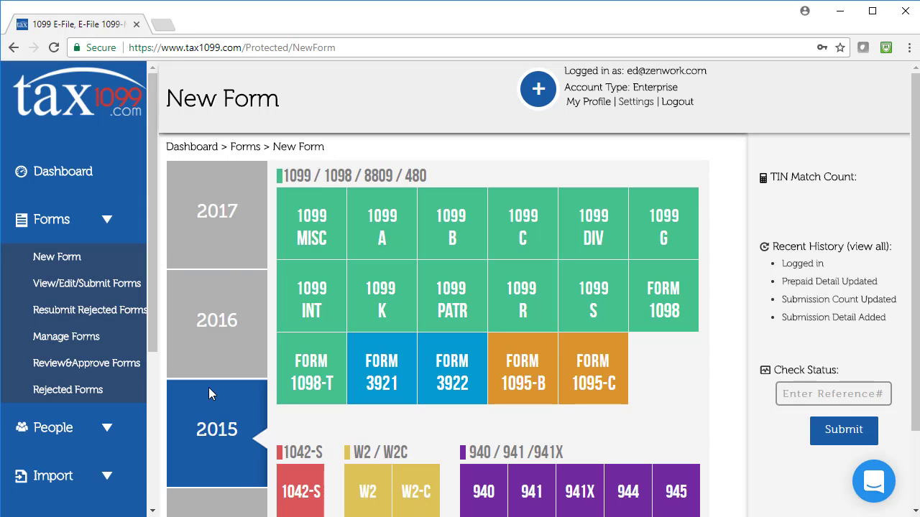
left_click(228, 210)
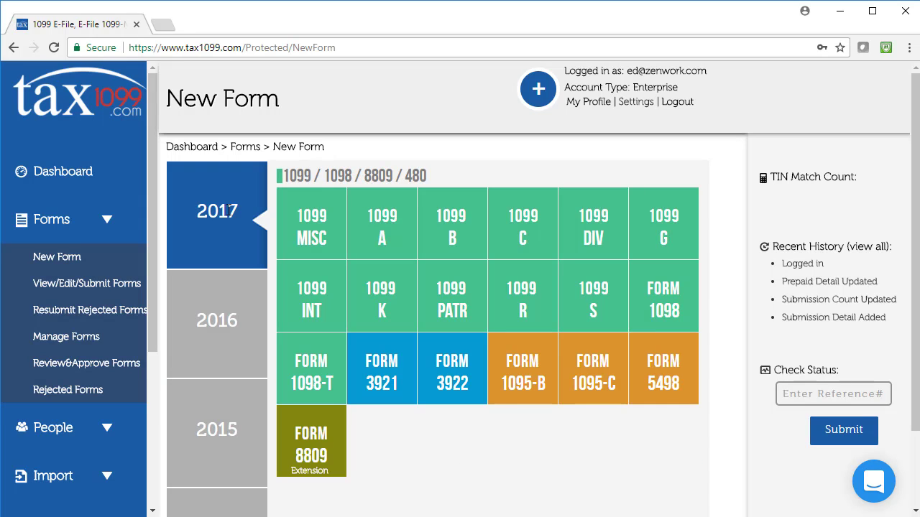
left_click(319, 238)
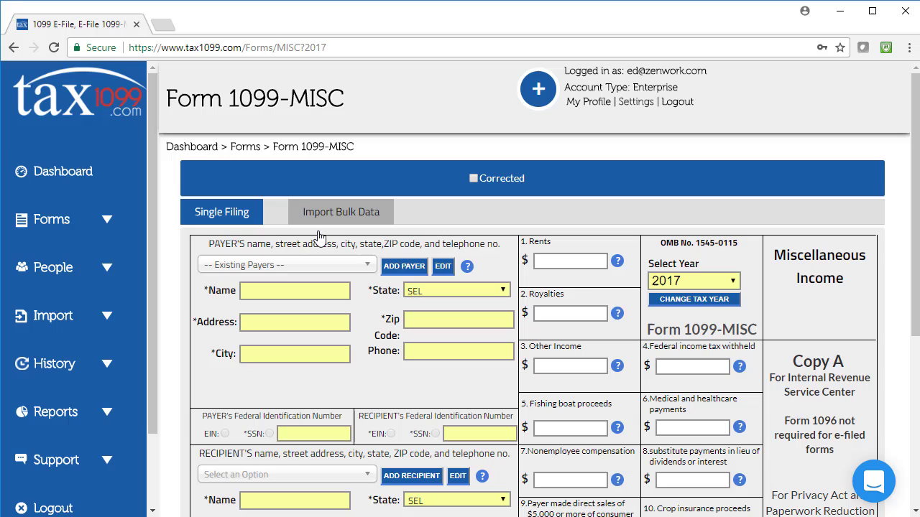
Review the business and individual fields for adding a new payer, and close the form without adding one
left_click(404, 267)
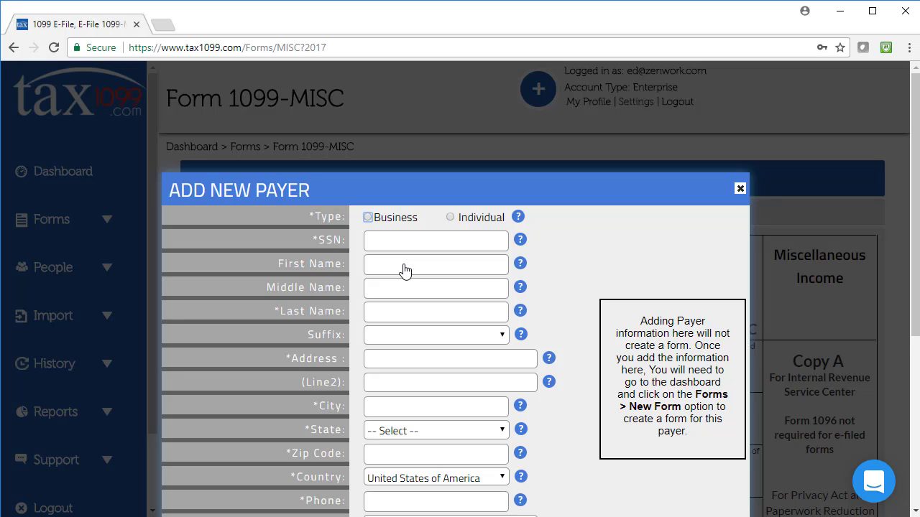
left_click(368, 218)
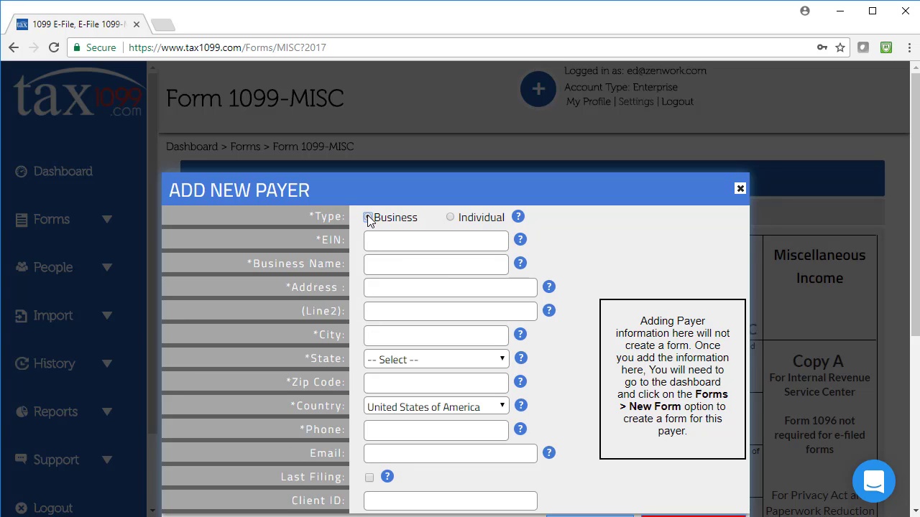
left_click(451, 219)
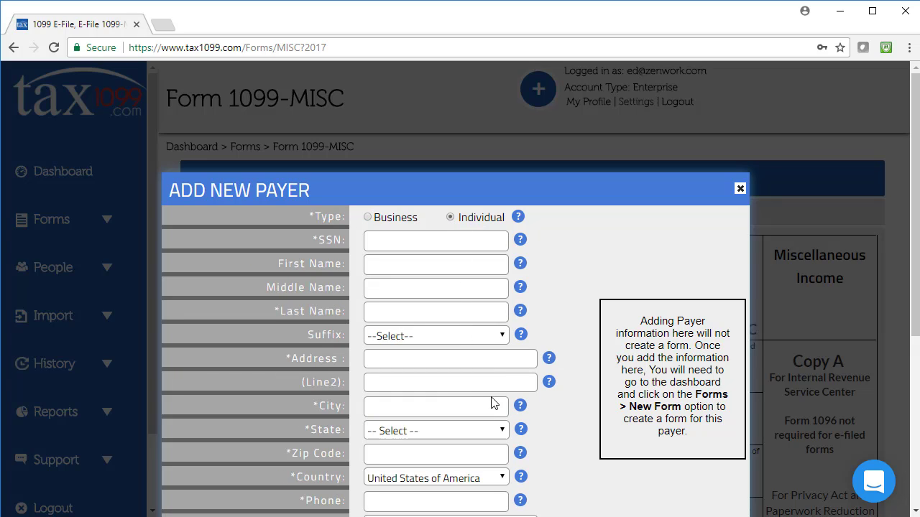
left_click_drag(911, 319, 911, 379)
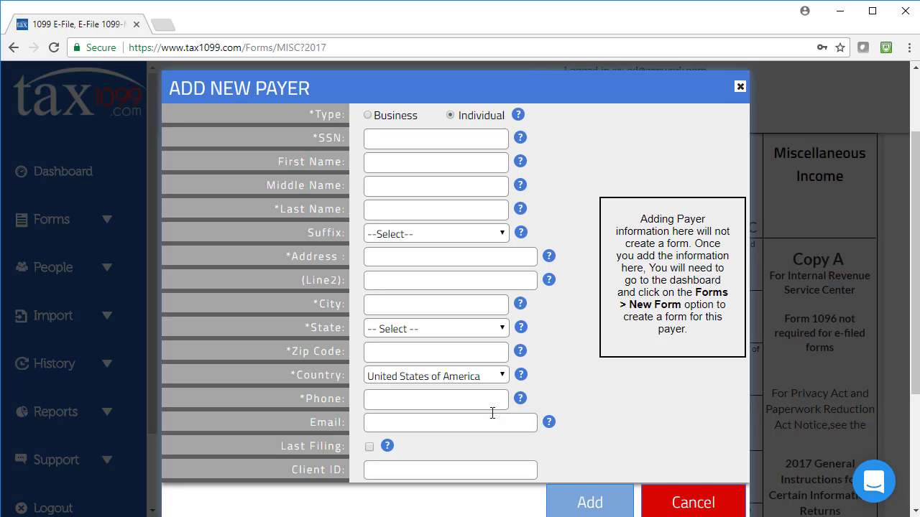
left_click(740, 86)
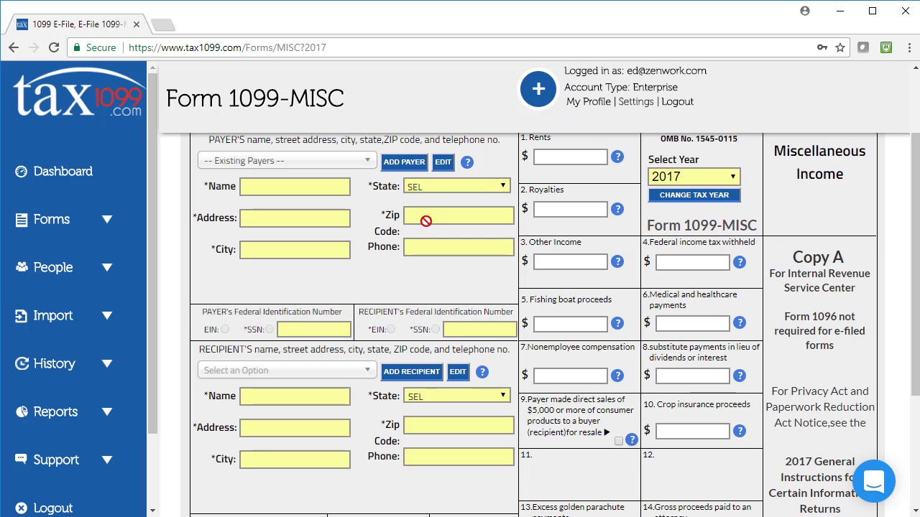
Select the existing payer Class Act for the 1099-MISC form
left_click(367, 164)
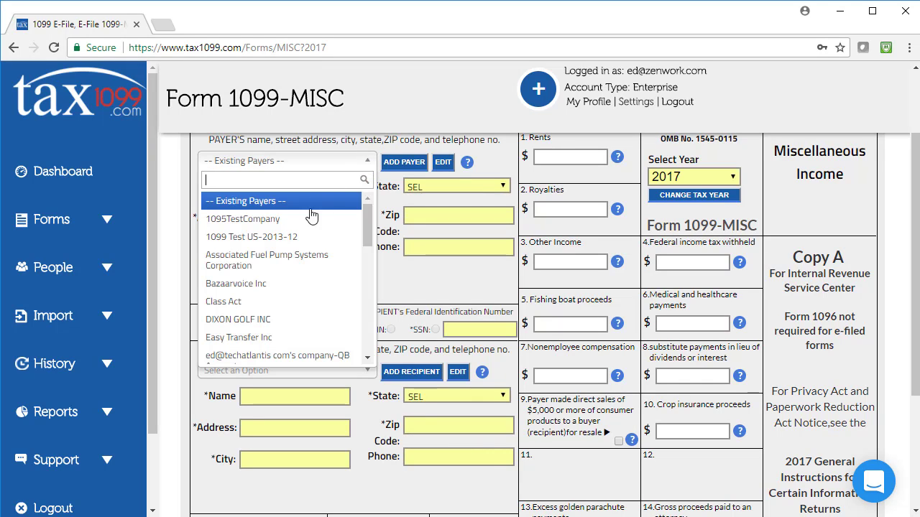
left_click(263, 307)
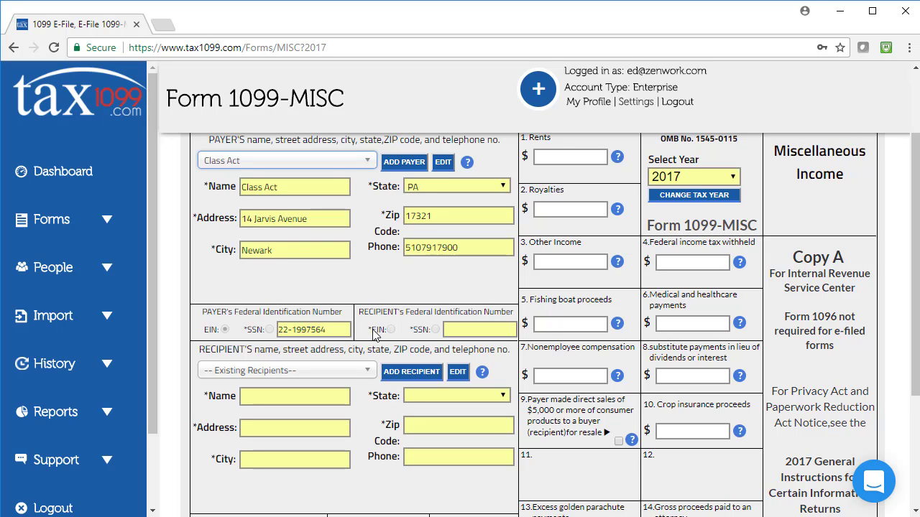
Review the business and individual fields for adding a recipient, and close the form without adding one
left_click(364, 373)
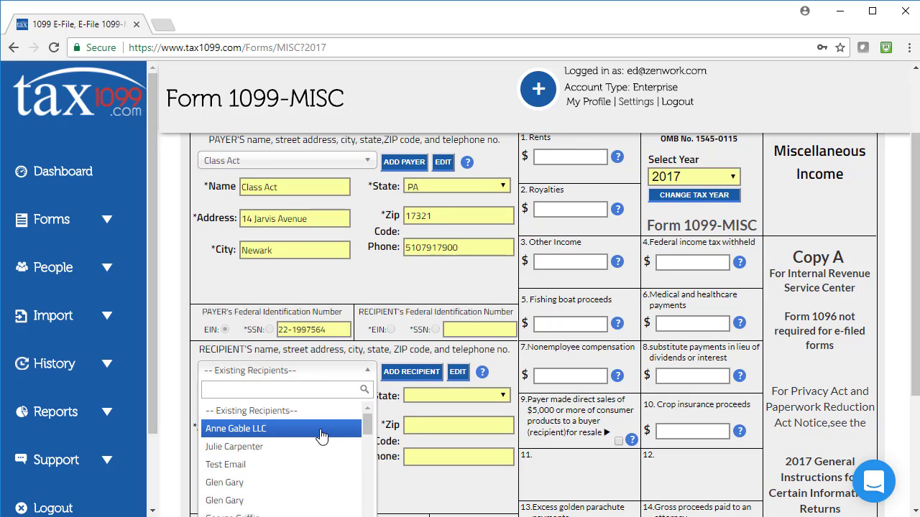
left_click(404, 374)
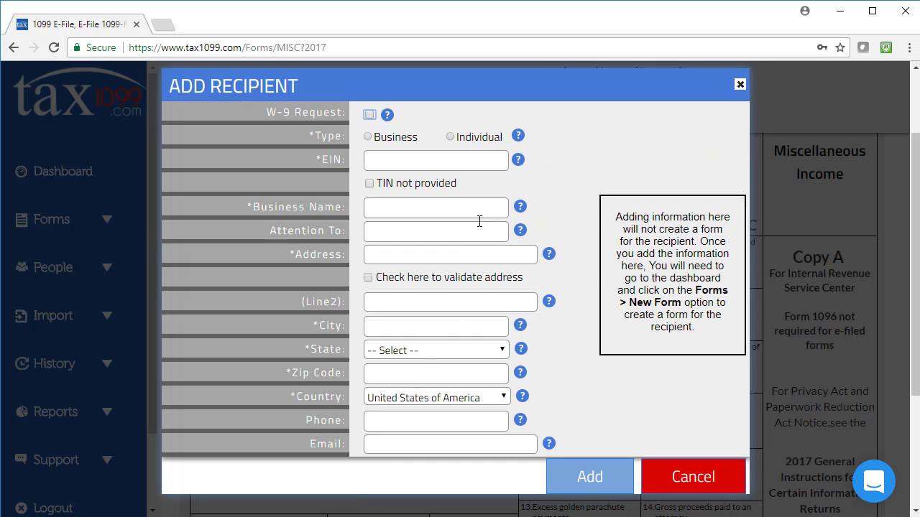
left_click(368, 137)
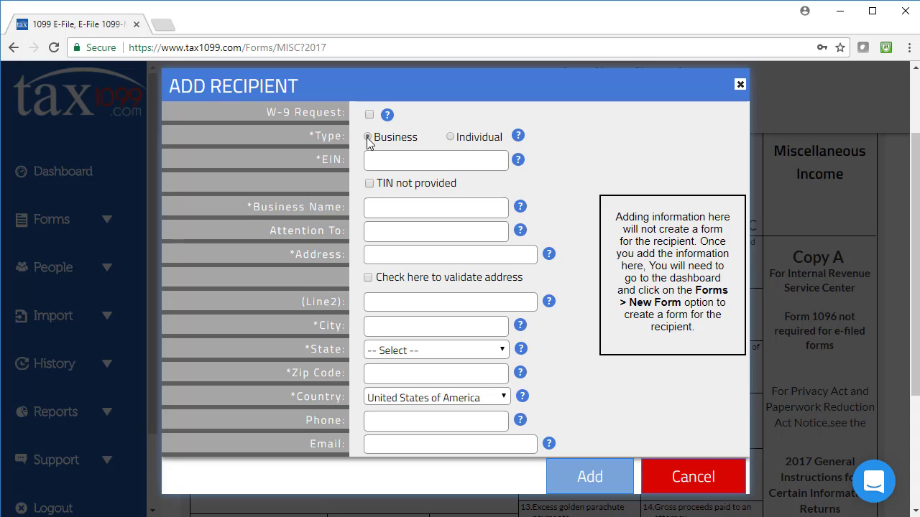
left_click(452, 139)
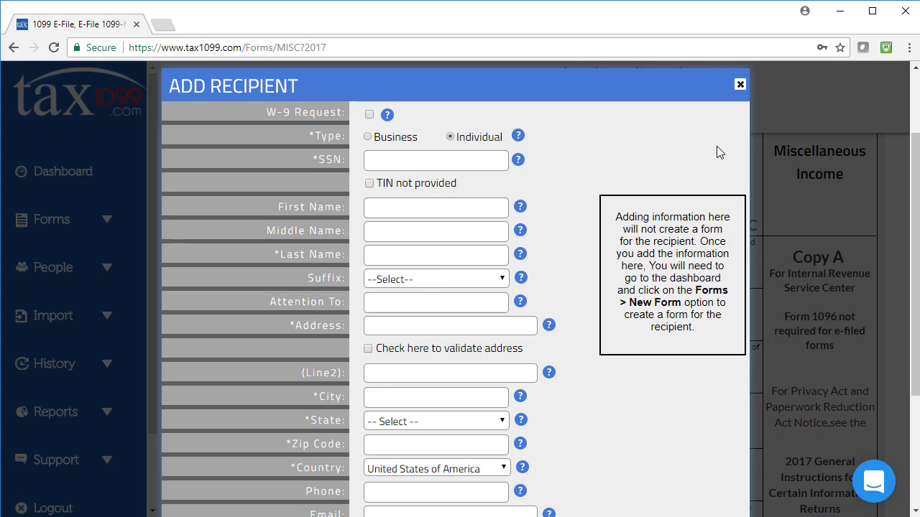
scroll(740, 93, "down", 1)
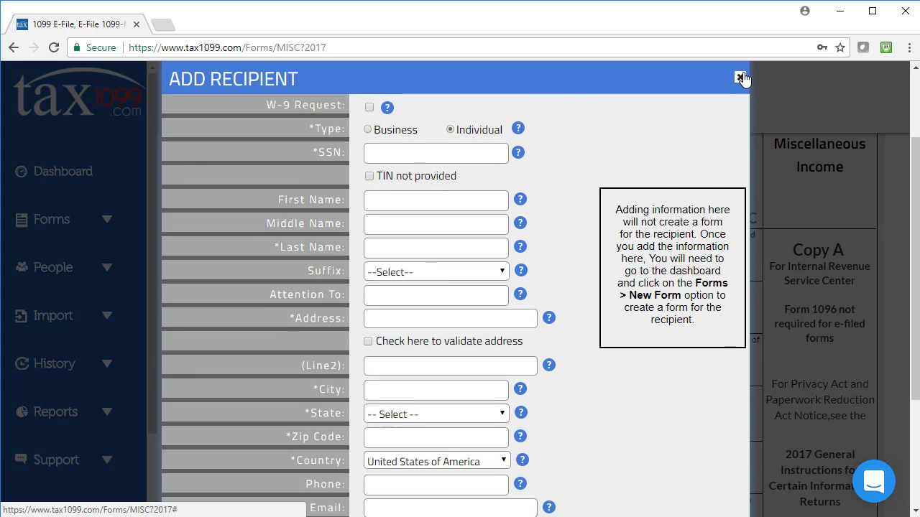
left_click(741, 78)
Select the first existing recipient, an LLC, and enter 1500 as the nonemployee compensation in box 7
left_click(360, 368)
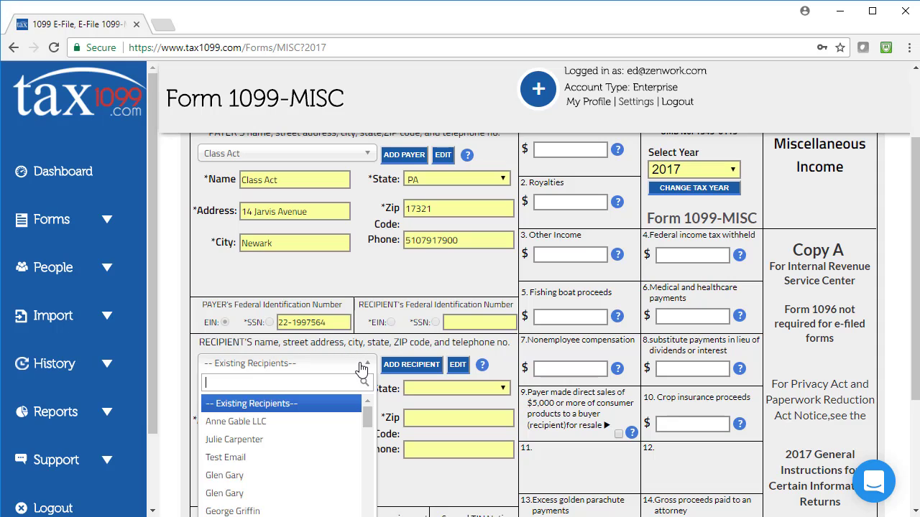
left_click(288, 422)
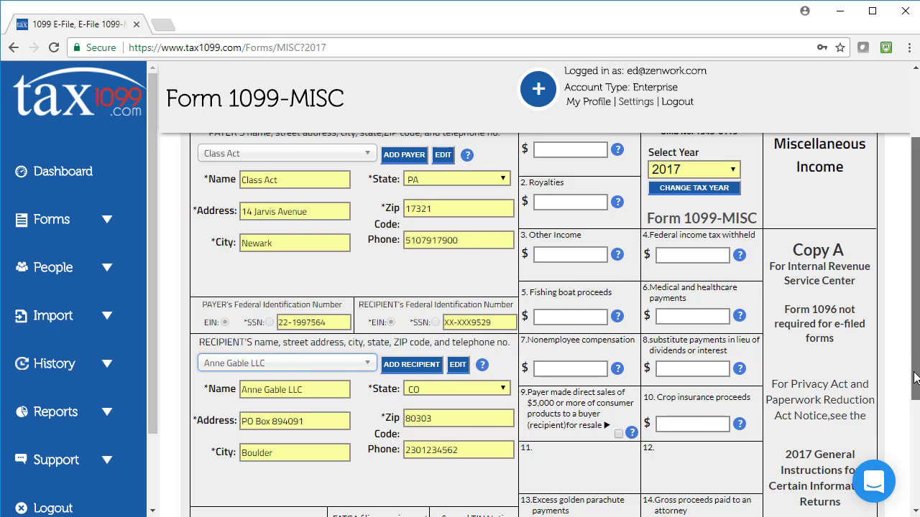
left_click_drag(915, 383, 915, 343)
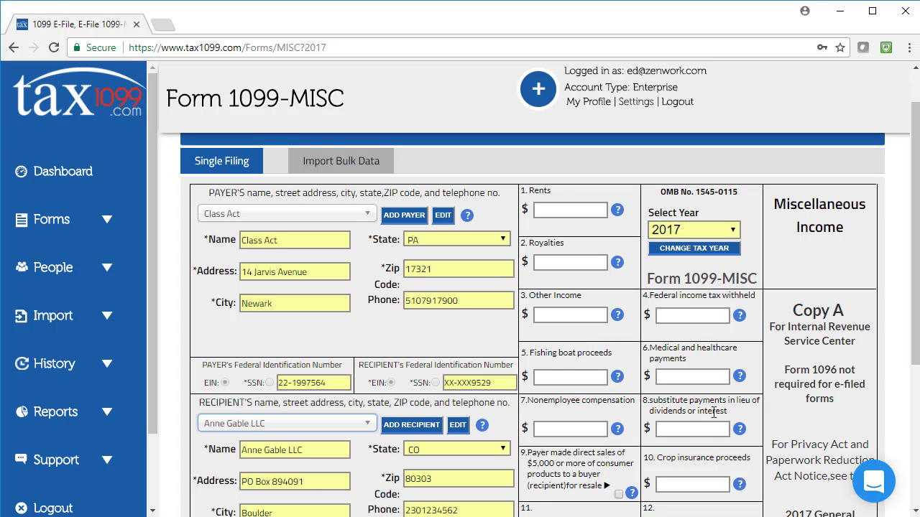
left_click(591, 429)
type("1500")
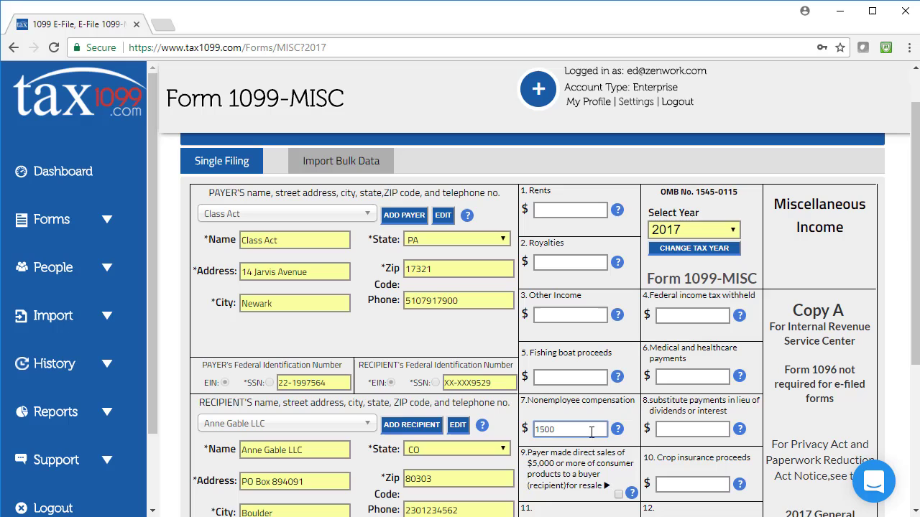
left_click(593, 411)
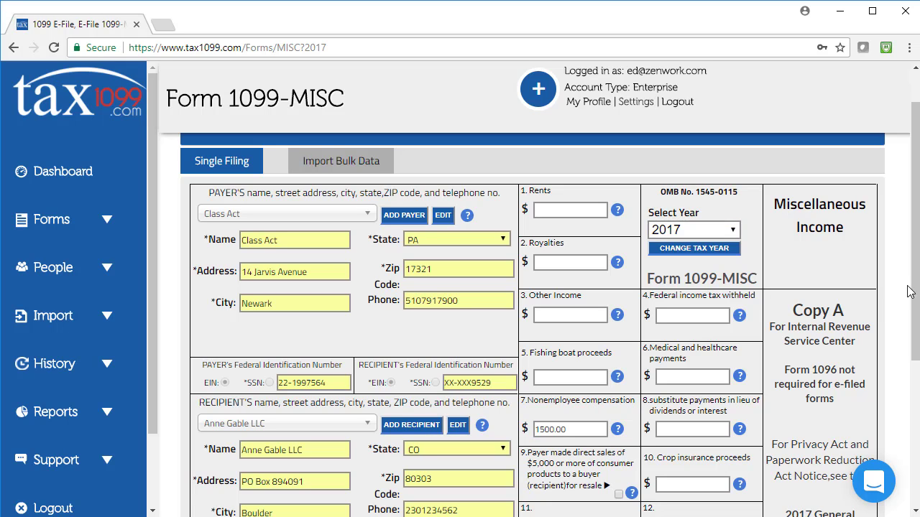
Try marking the 1099-MISC form as corrected
left_click_drag(917, 290, 916, 424)
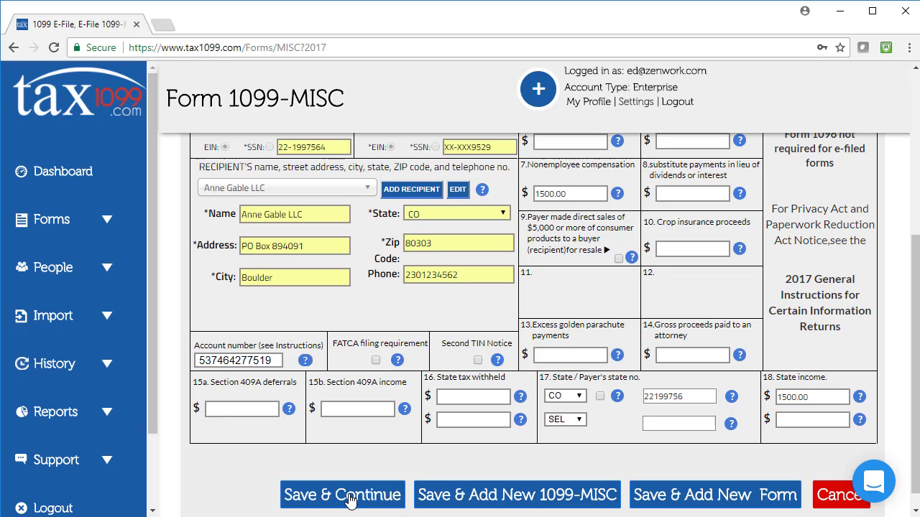
left_click_drag(916, 367, 916, 202)
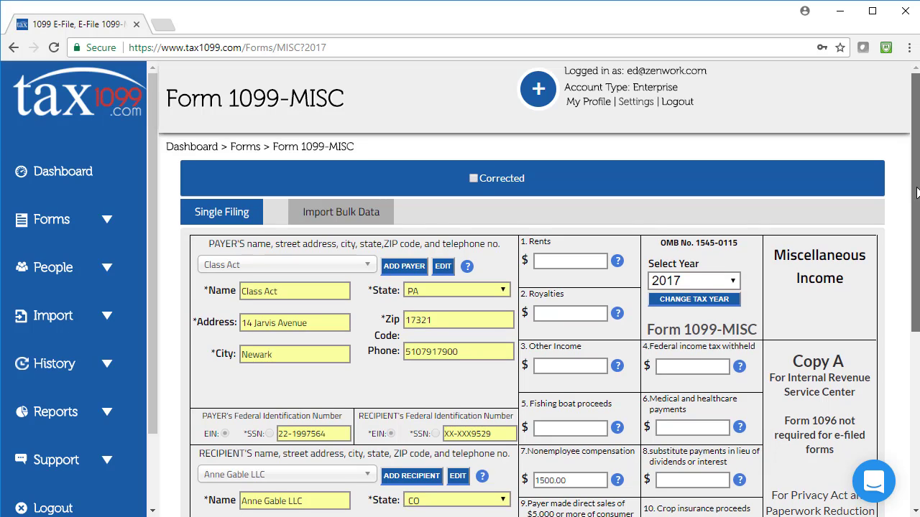
left_click(473, 179)
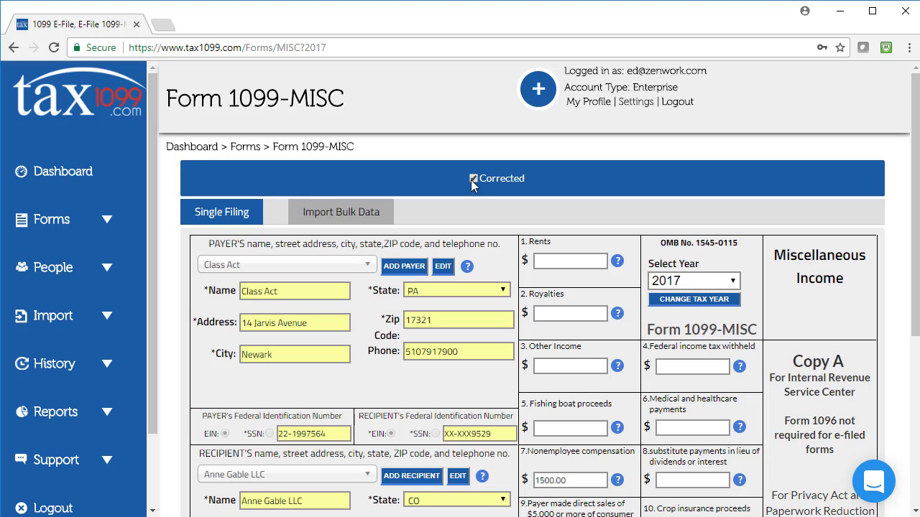
left_click(473, 179)
Save the completed 1099-MISC form and continue to the list of forms for selection
scroll(917, 412, "down", 5)
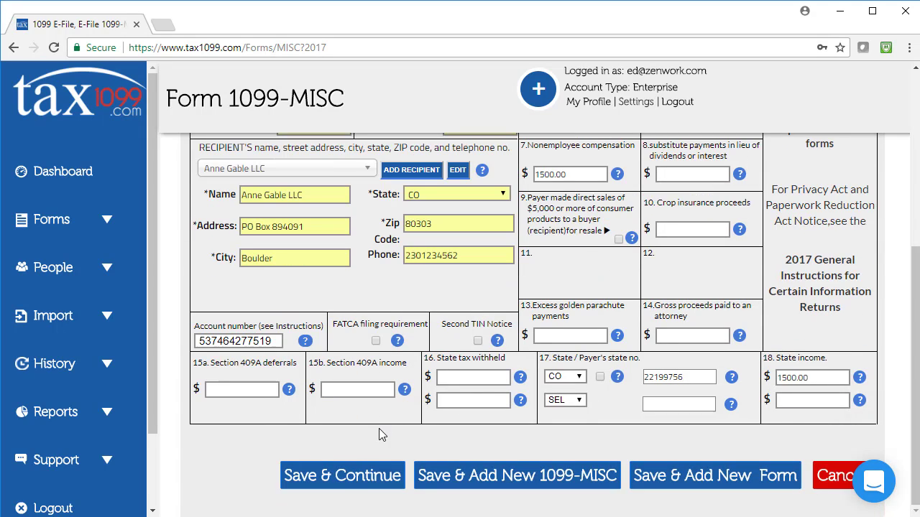
left_click(341, 487)
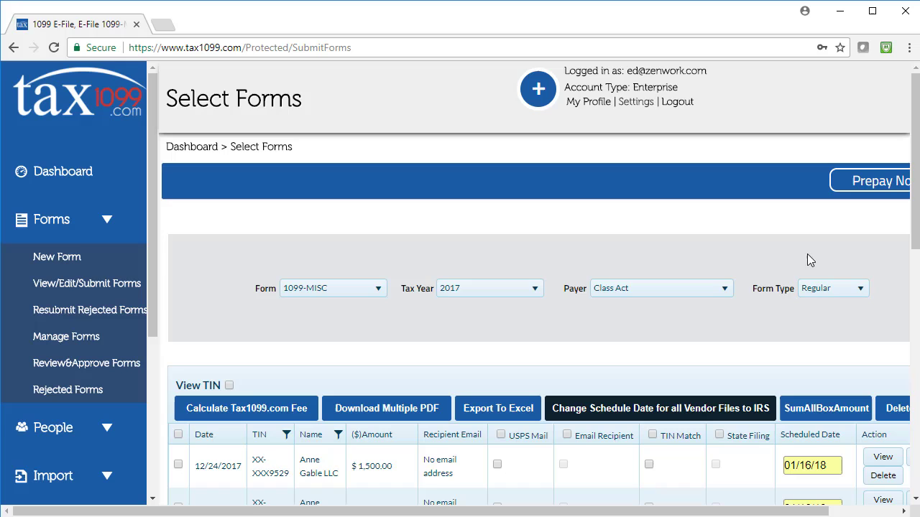
left_click_drag(916, 220, 916, 290)
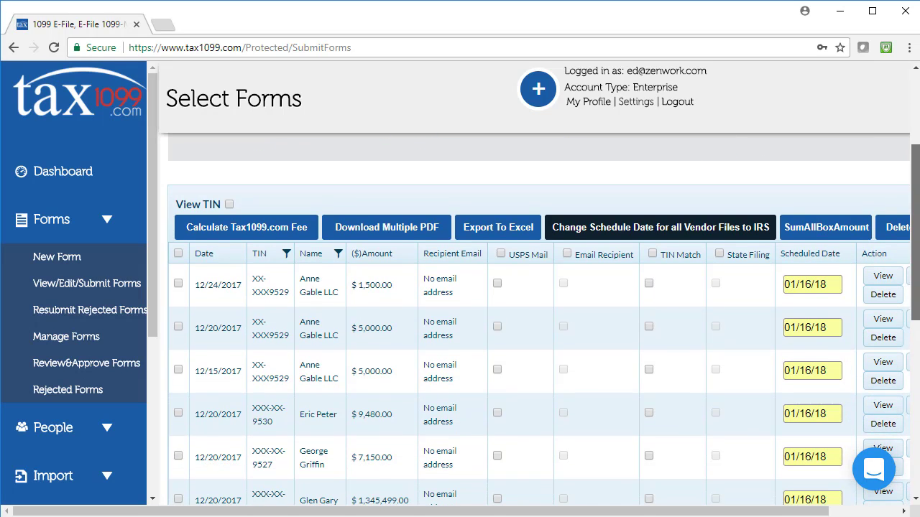